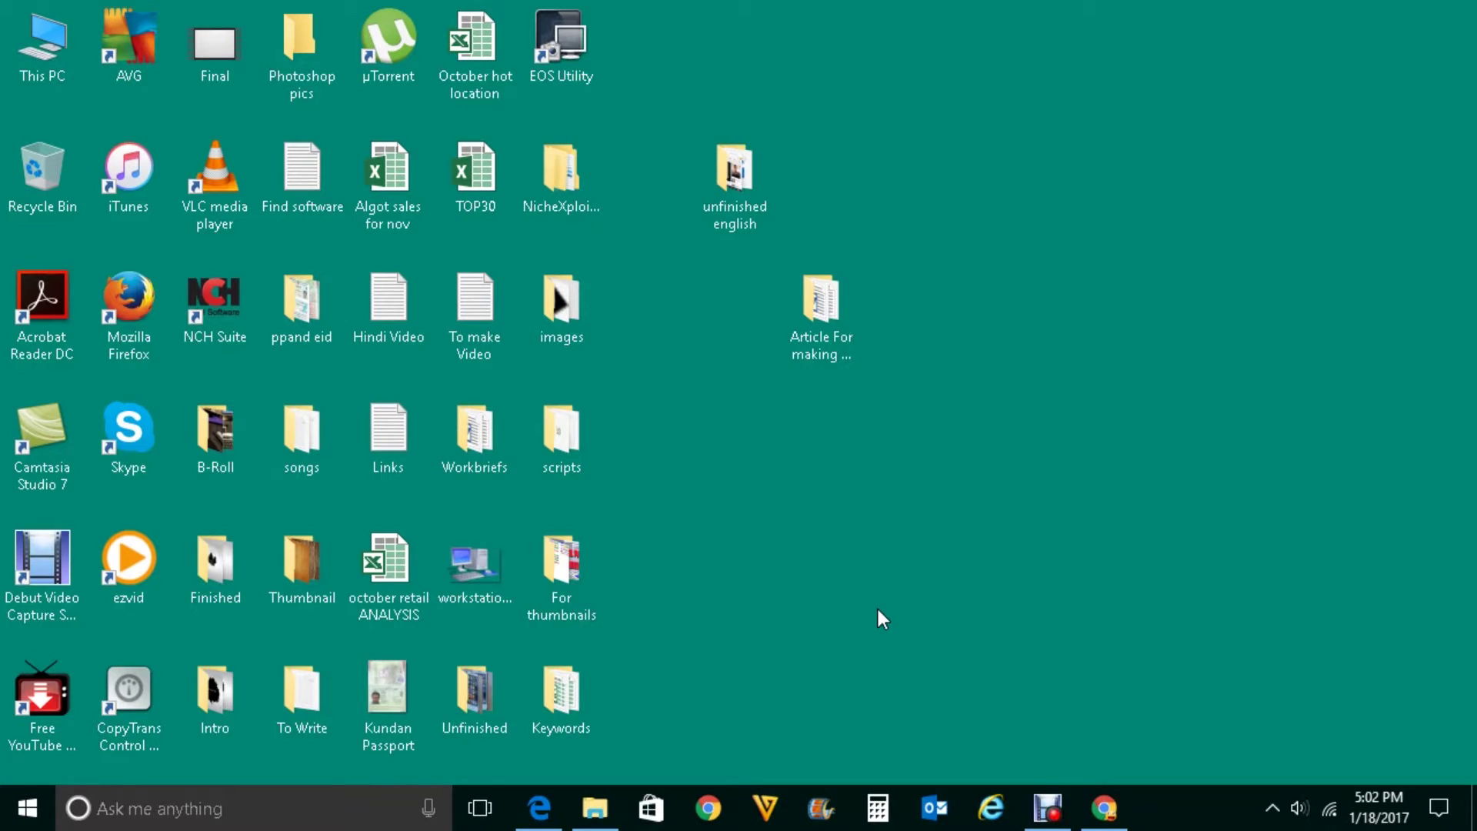
# Open Control Panel from the Start button's right-click menu, then close it
pyautogui.rightClick(35, 813)
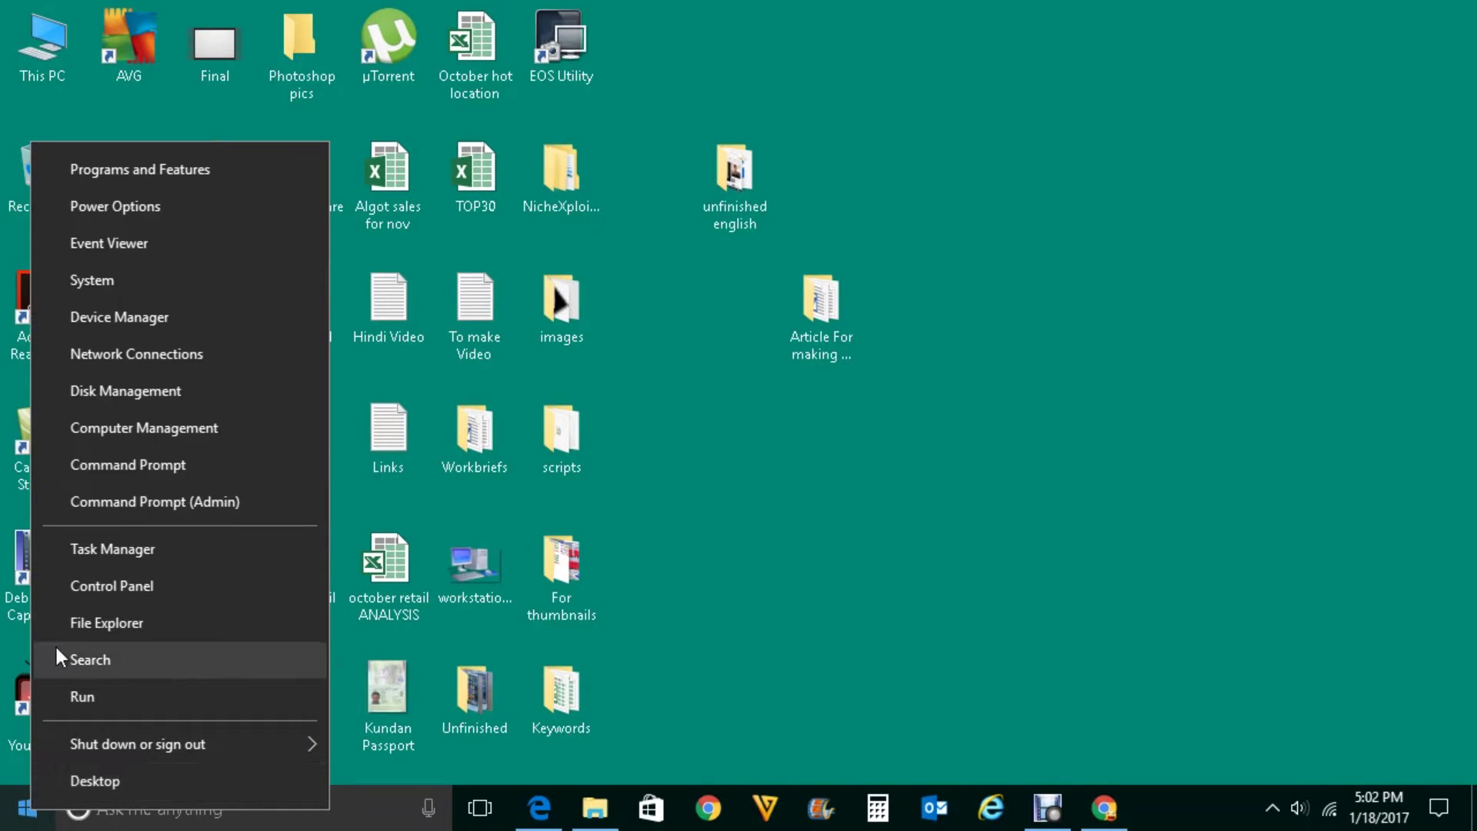
pyautogui.click(105, 588)
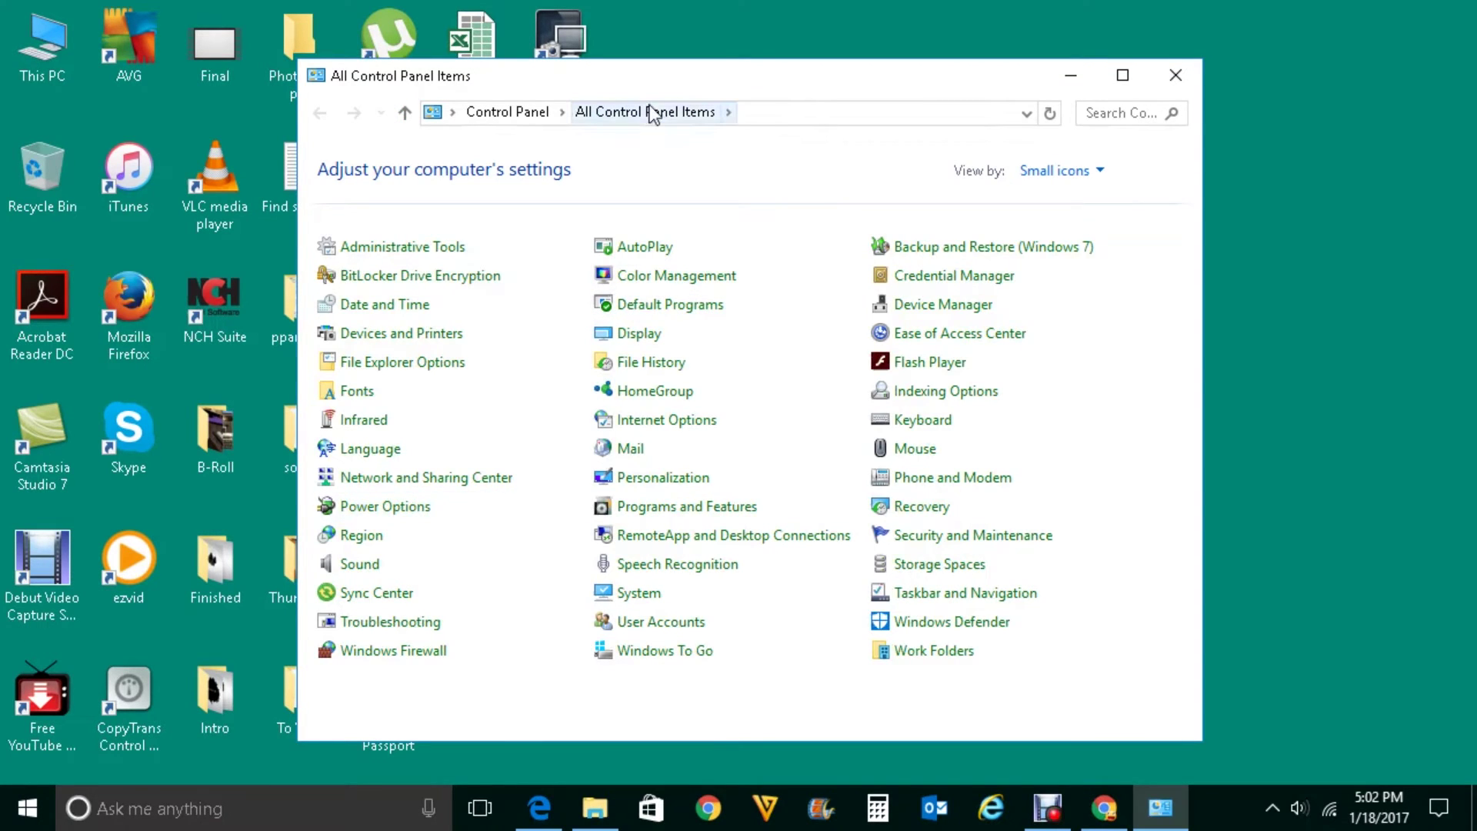
pyautogui.click(1174, 76)
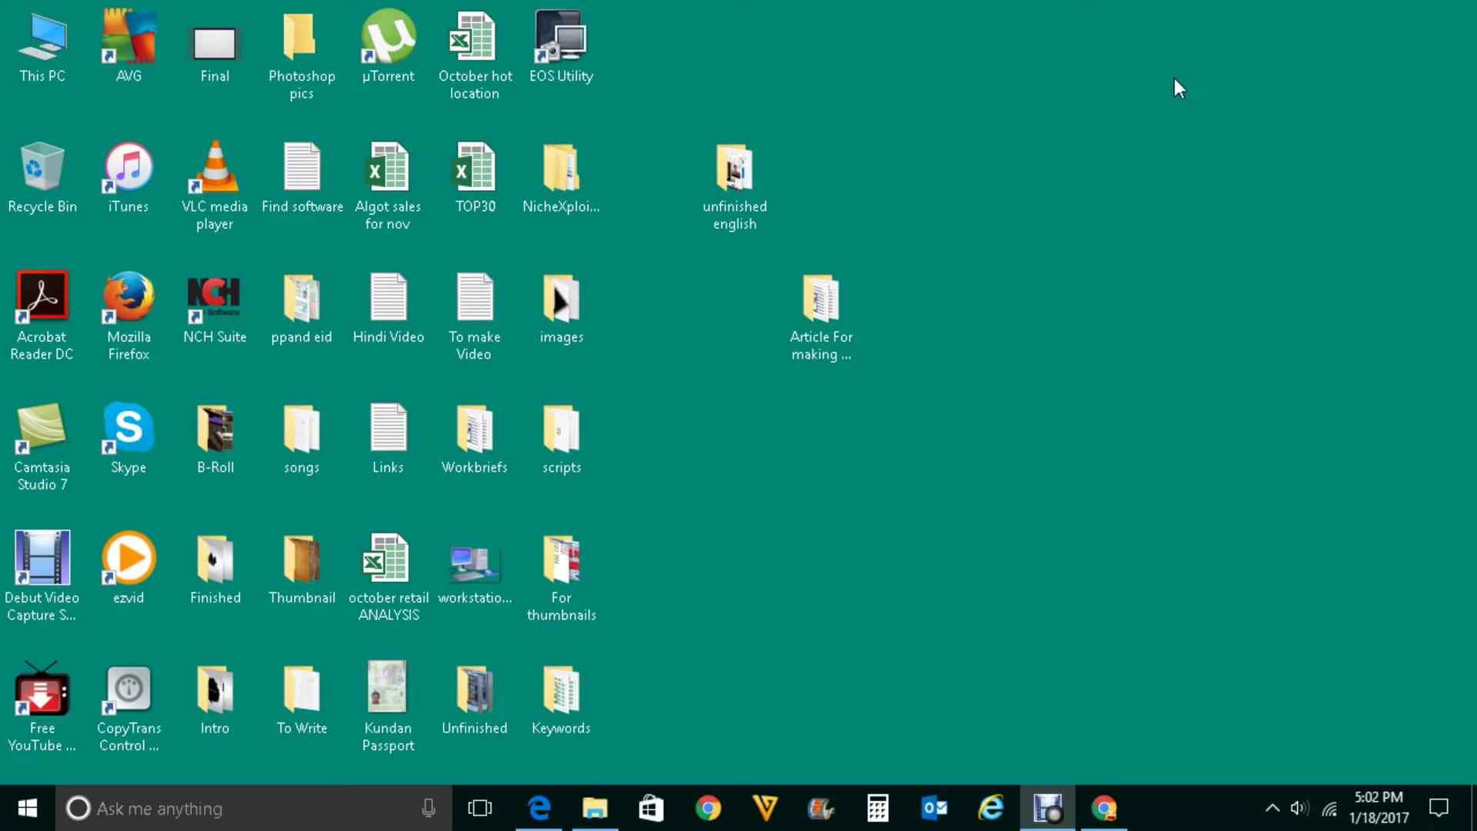
# Open Control Panel via the Run dialog and close it, then reopen it through taskbar search
pyautogui.press('super+r')
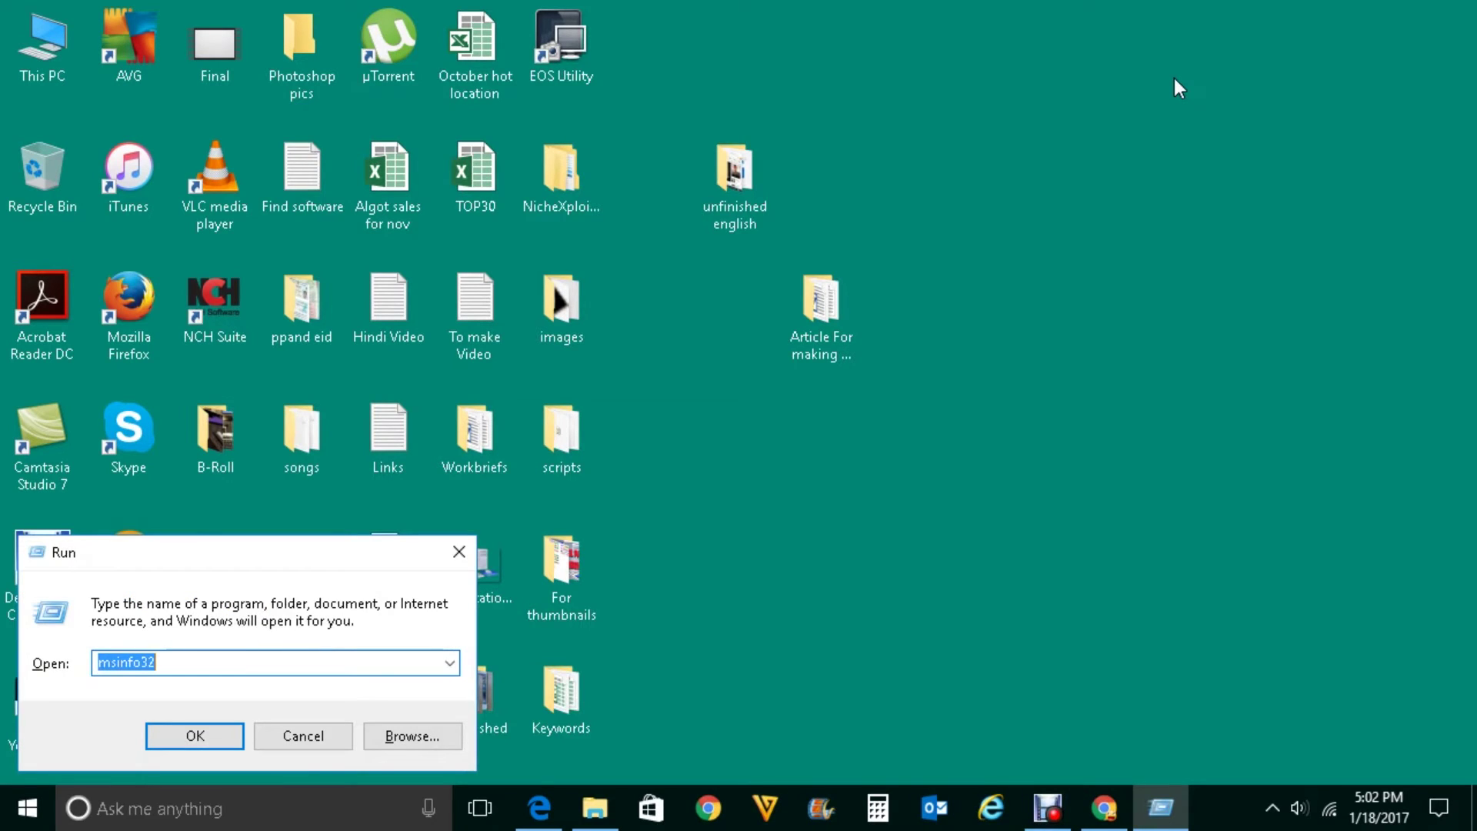
pyautogui.write('contr')
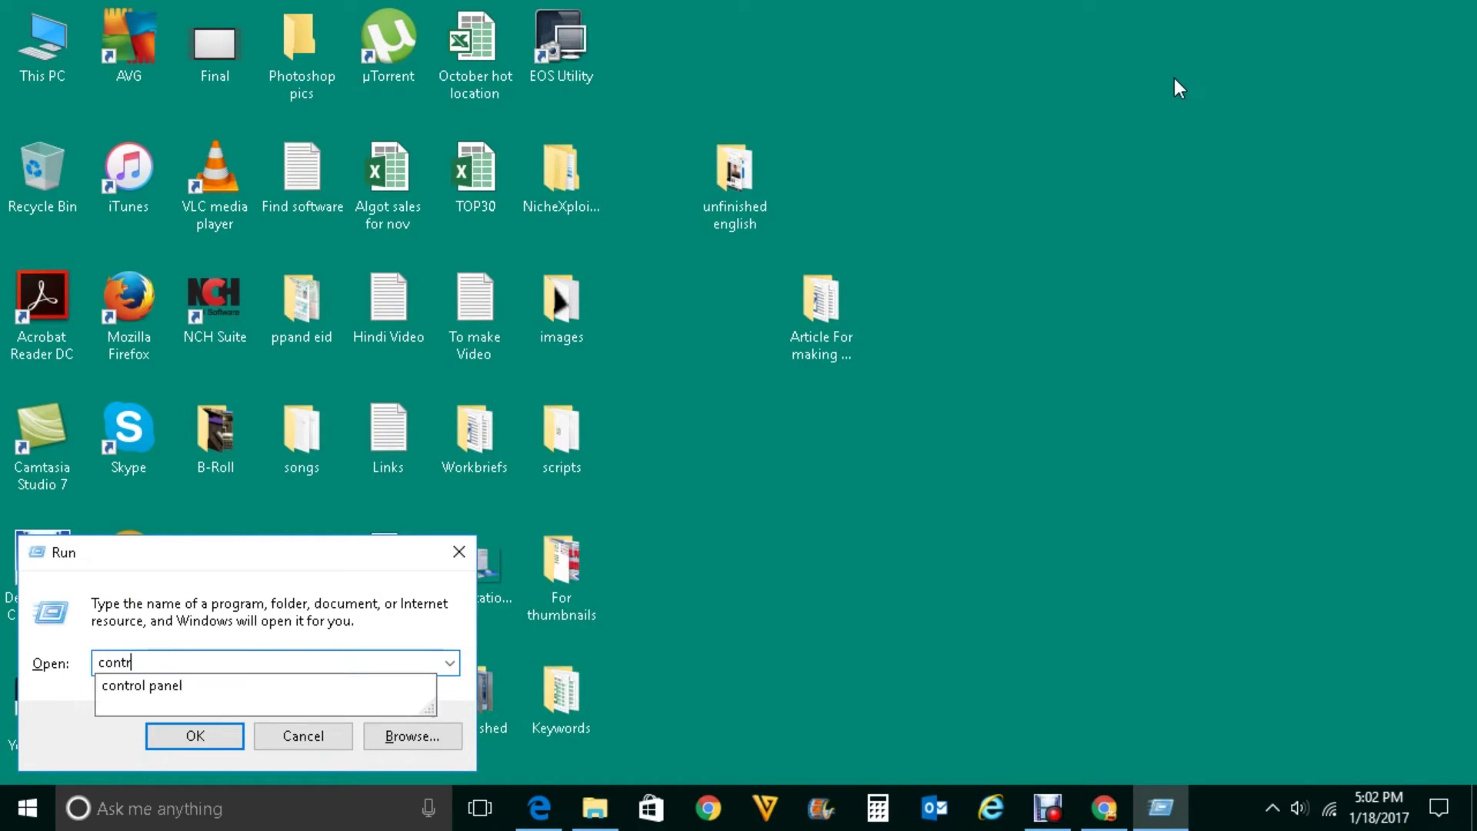
pyautogui.write('ol panel')
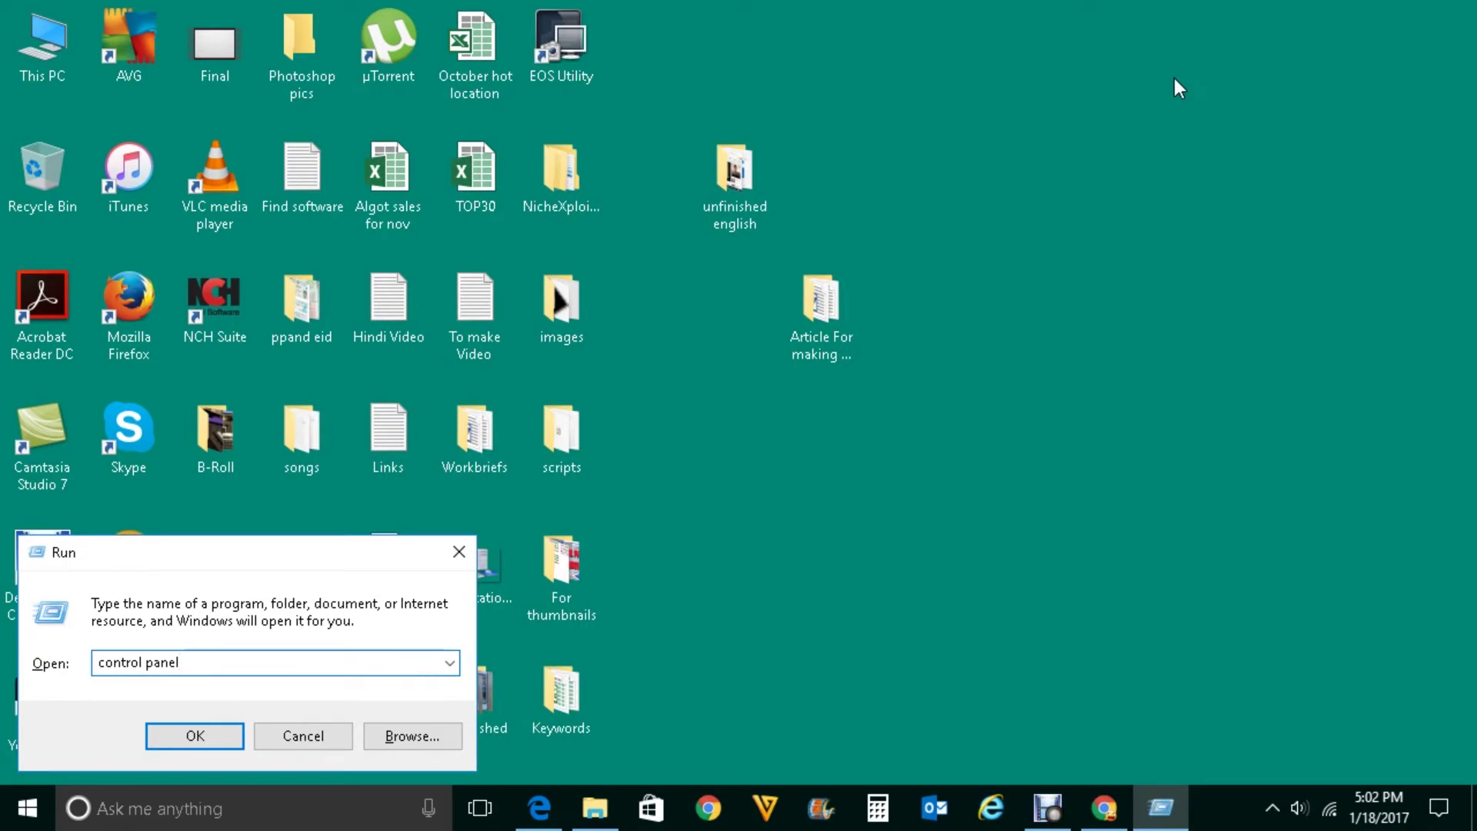
pyautogui.press('Return')
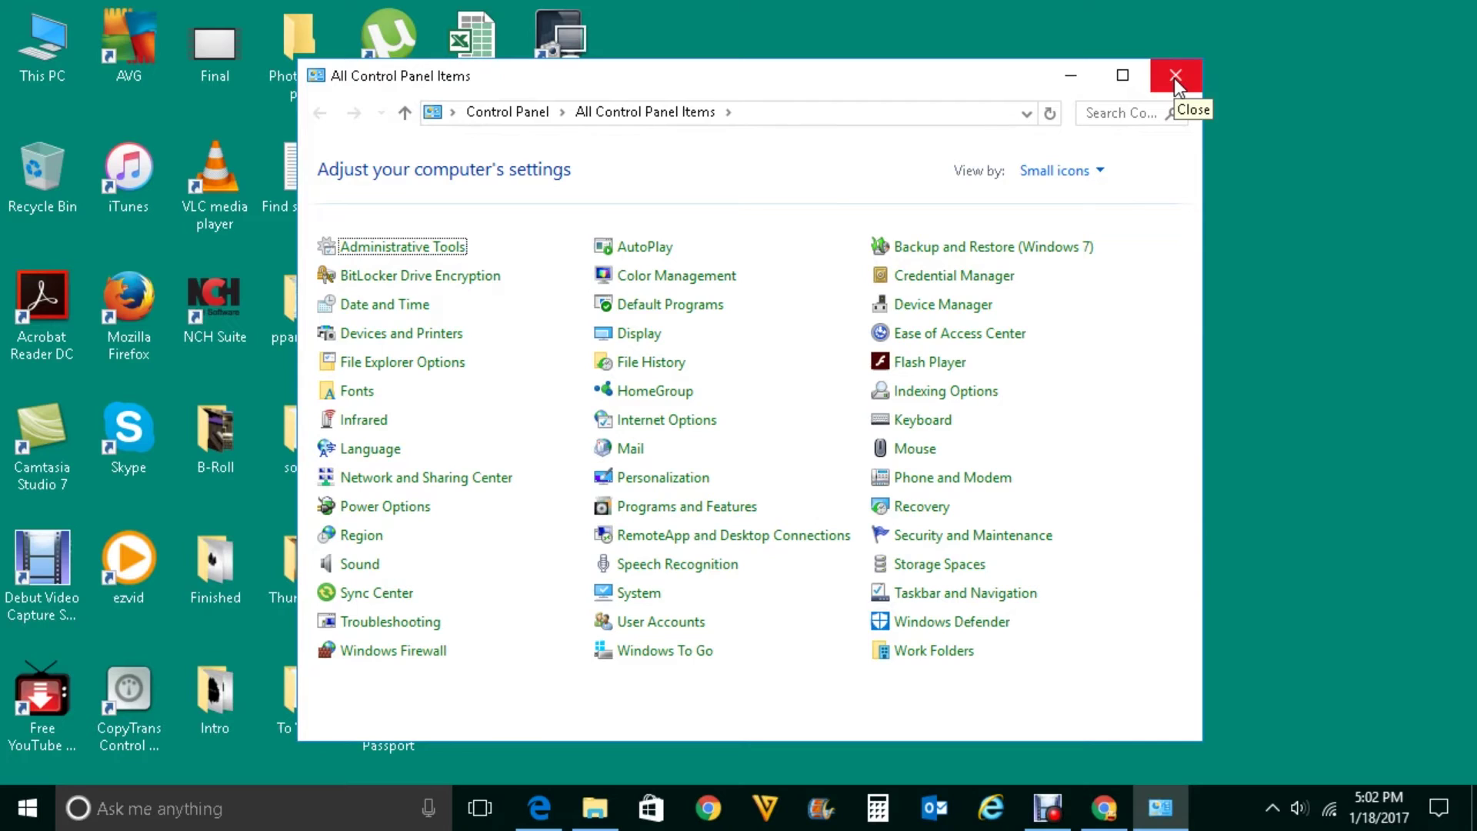
pyautogui.click(1176, 77)
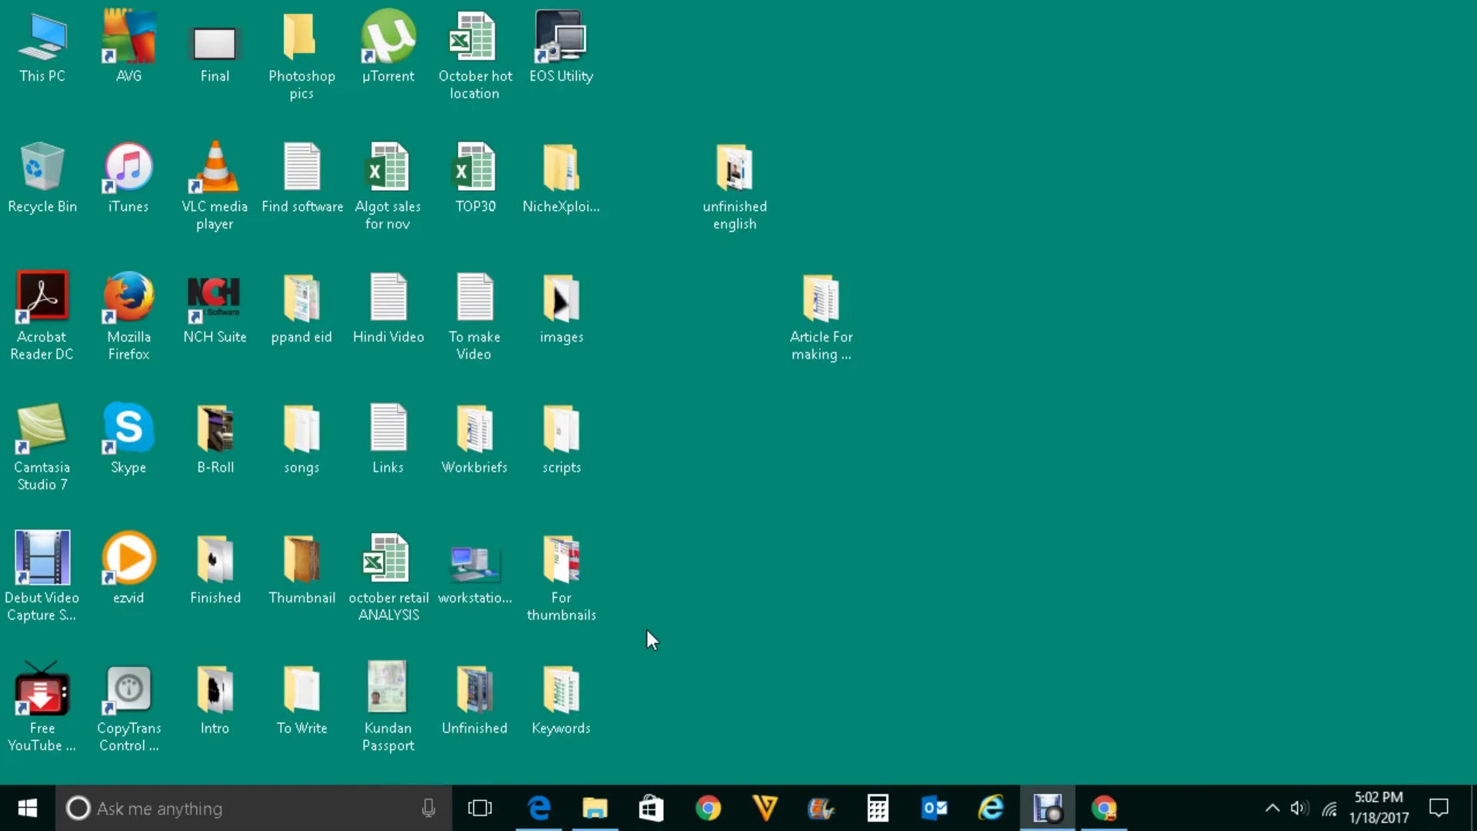
pyautogui.click(179, 810)
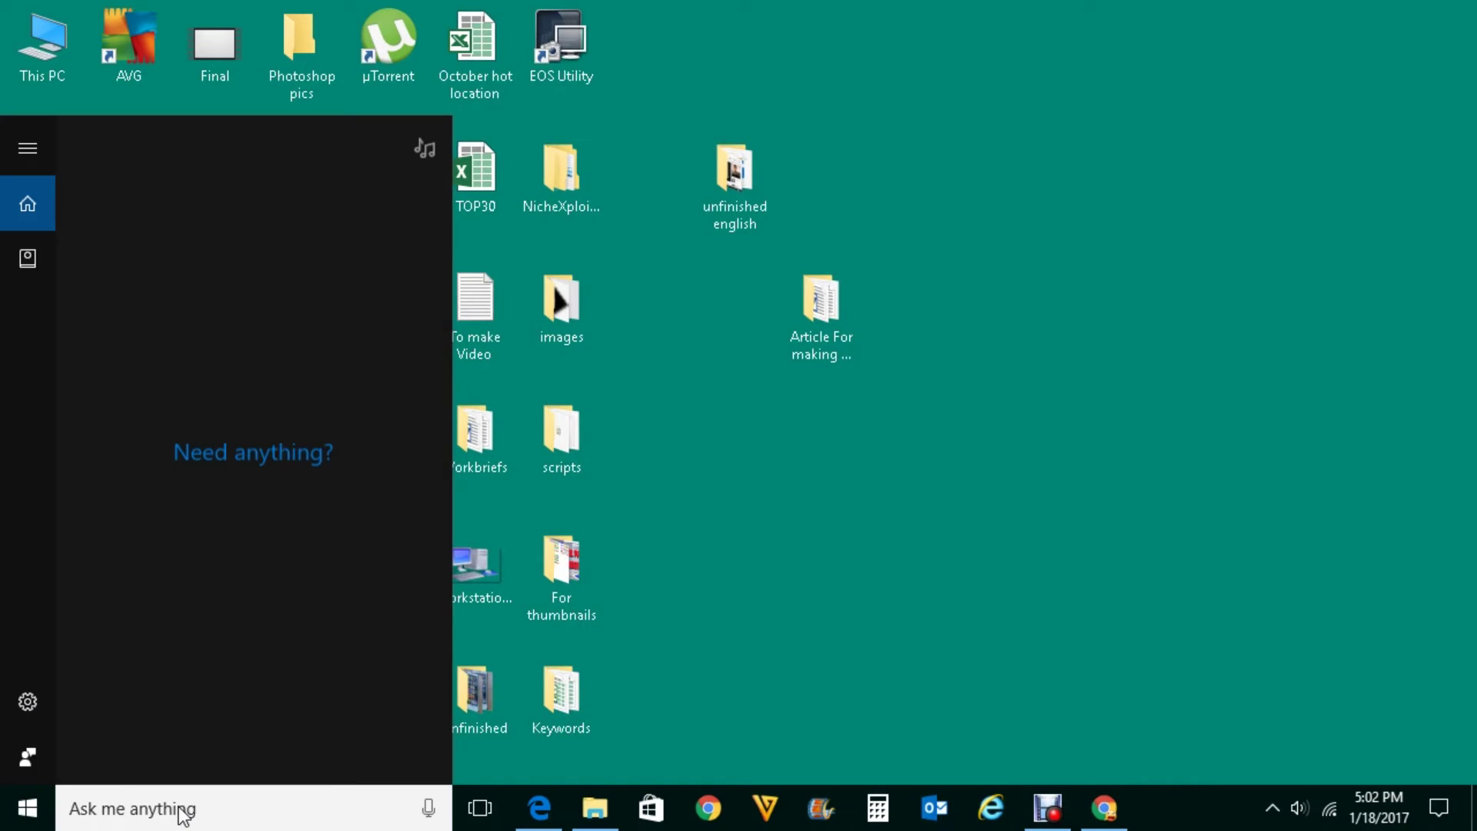
pyautogui.write('c')
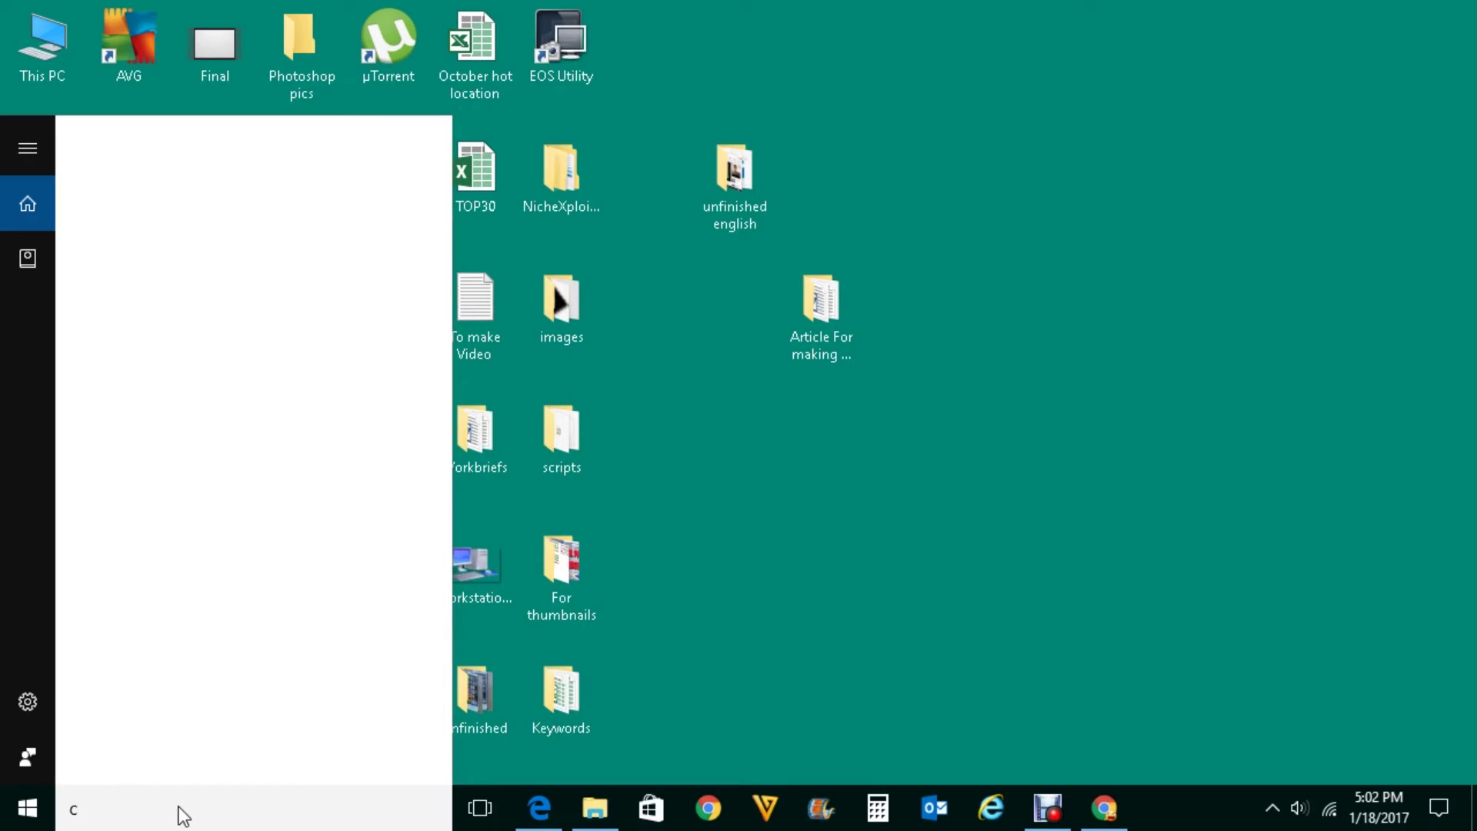
pyautogui.write('ont')
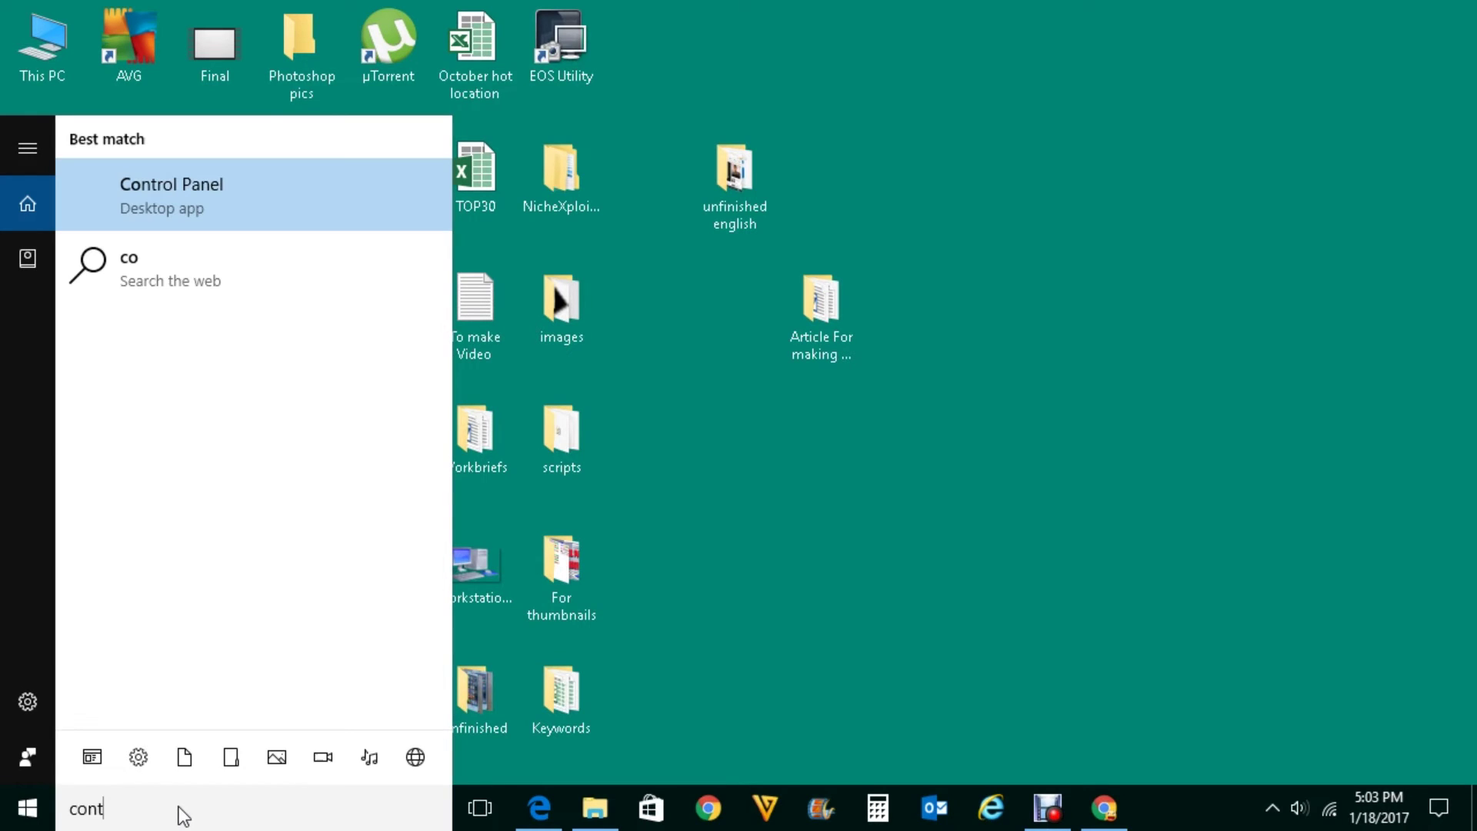
pyautogui.write('rol')
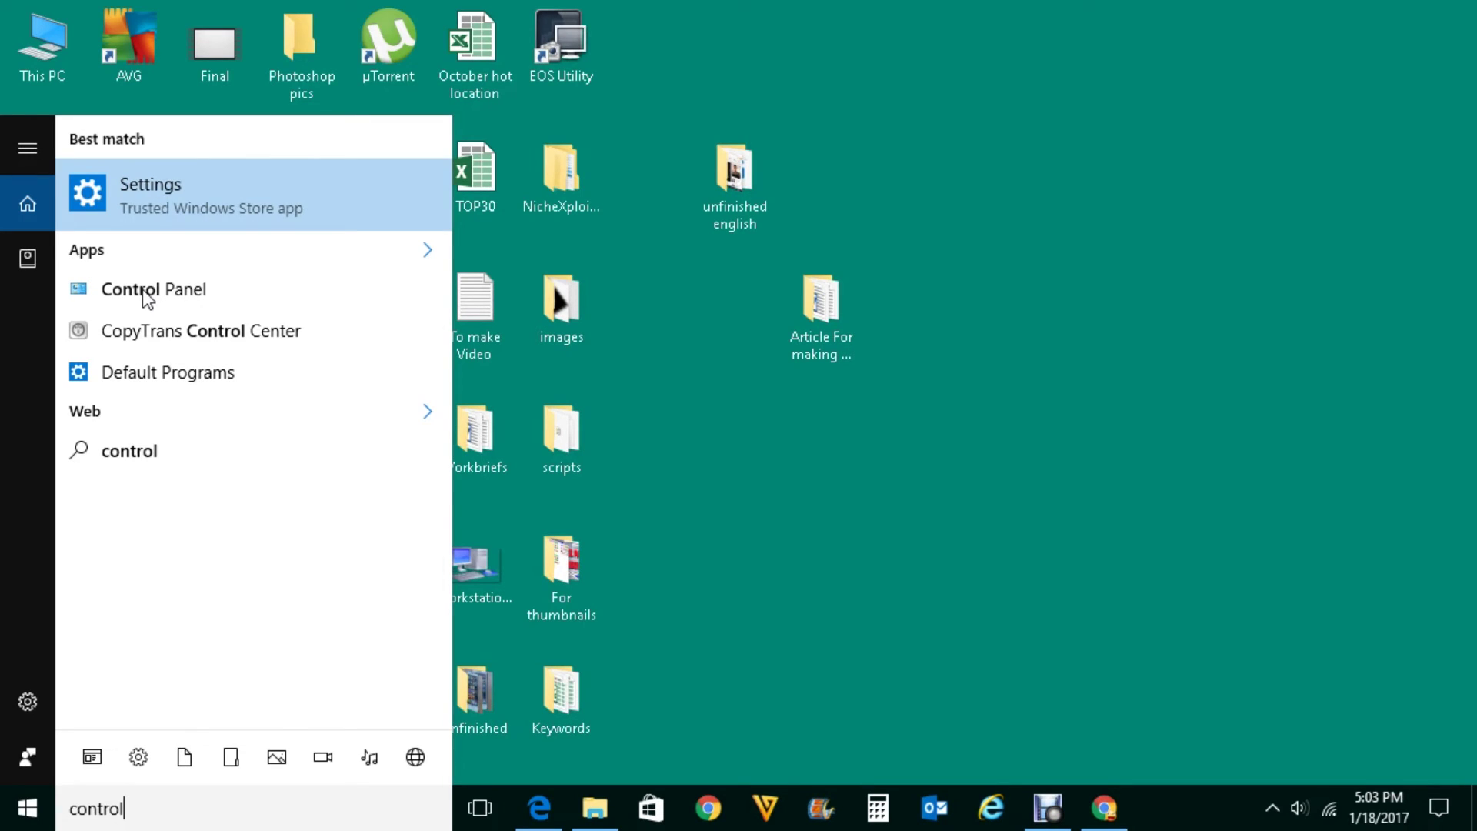
pyautogui.click(142, 289)
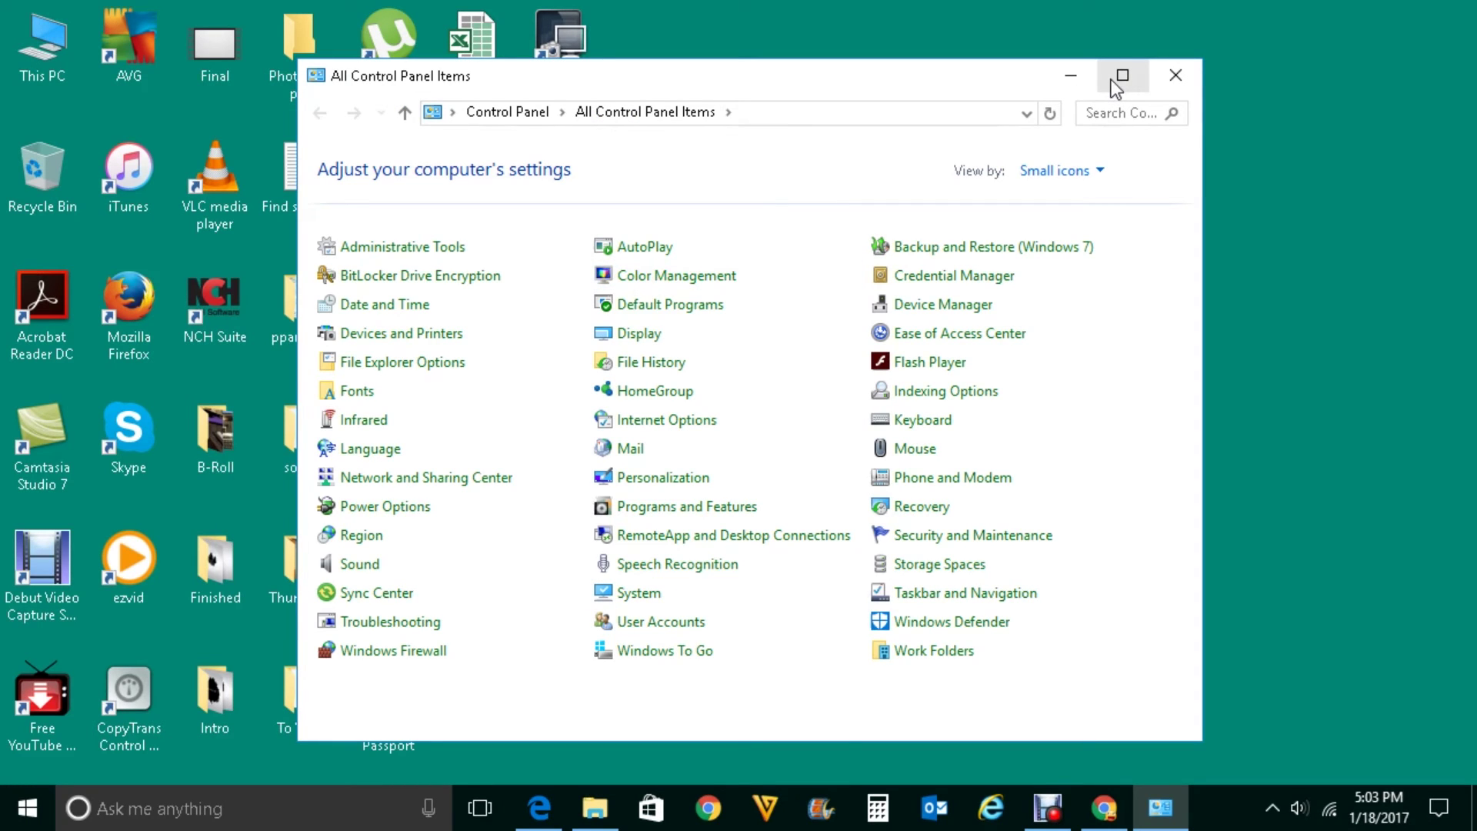